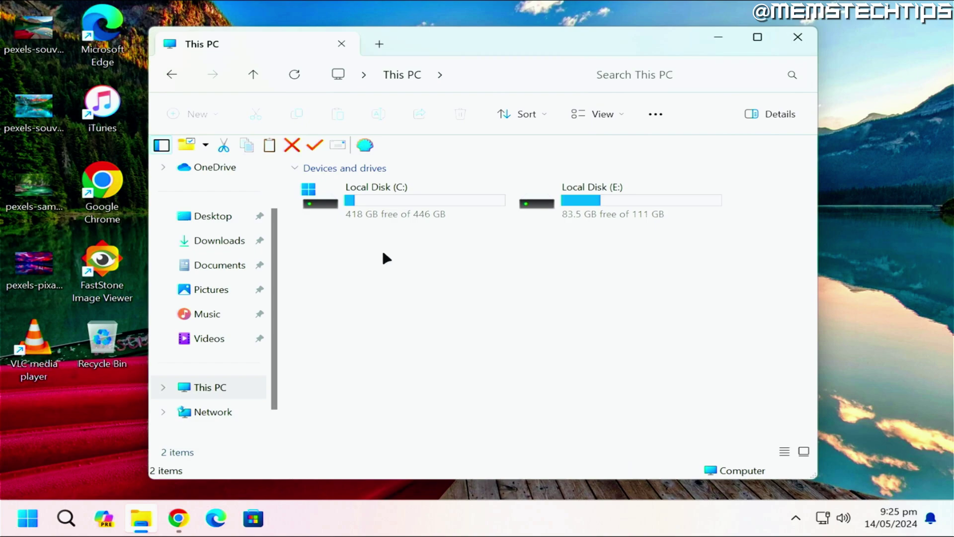
# Check the used and free space of Local Disk (C:) and Local Disk (E:)
pyautogui.moveTo(383, 250); pyautogui.dragTo(636, 194)
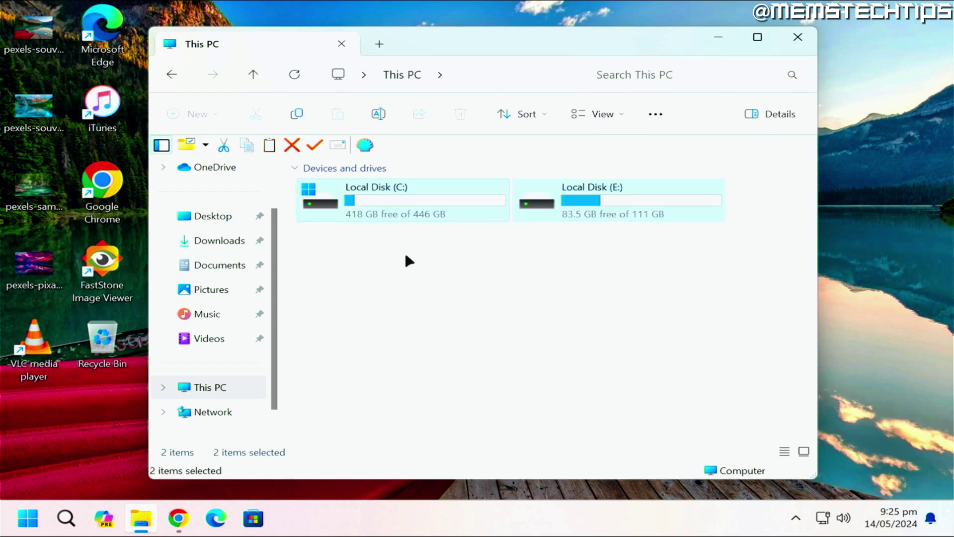
pyautogui.click(402, 208)
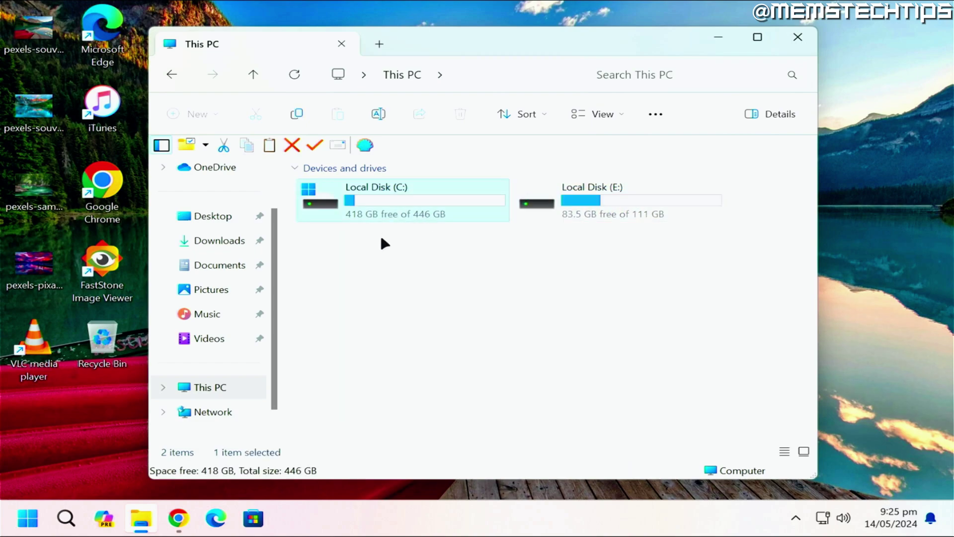
pyautogui.moveTo(354, 247); pyautogui.dragTo(411, 190)
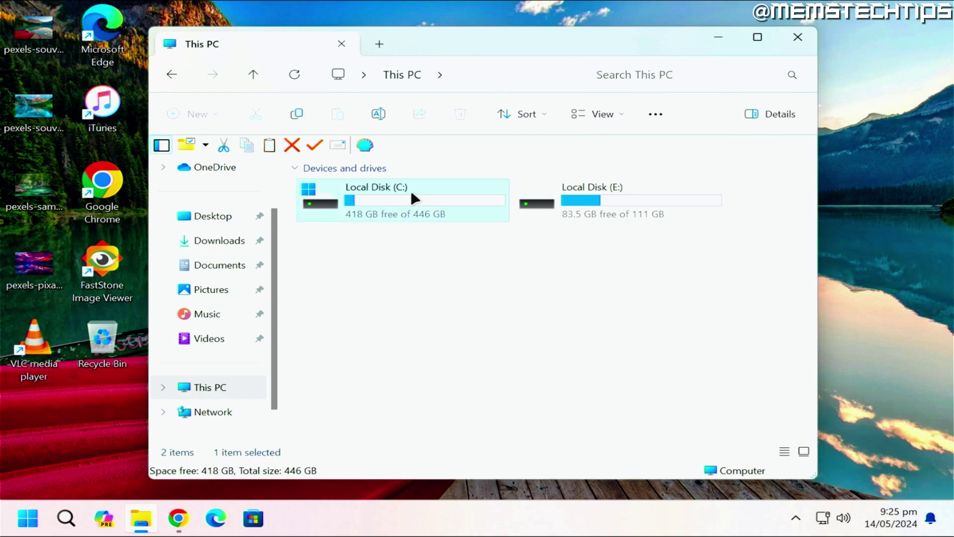
pyautogui.click(388, 241)
pyautogui.moveTo(584, 237); pyautogui.dragTo(640, 213)
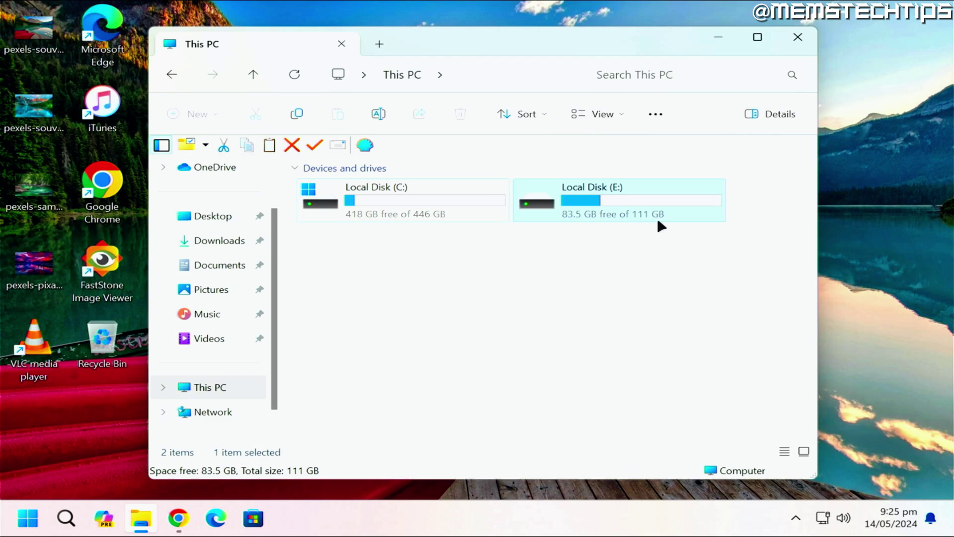
pyautogui.click(644, 228)
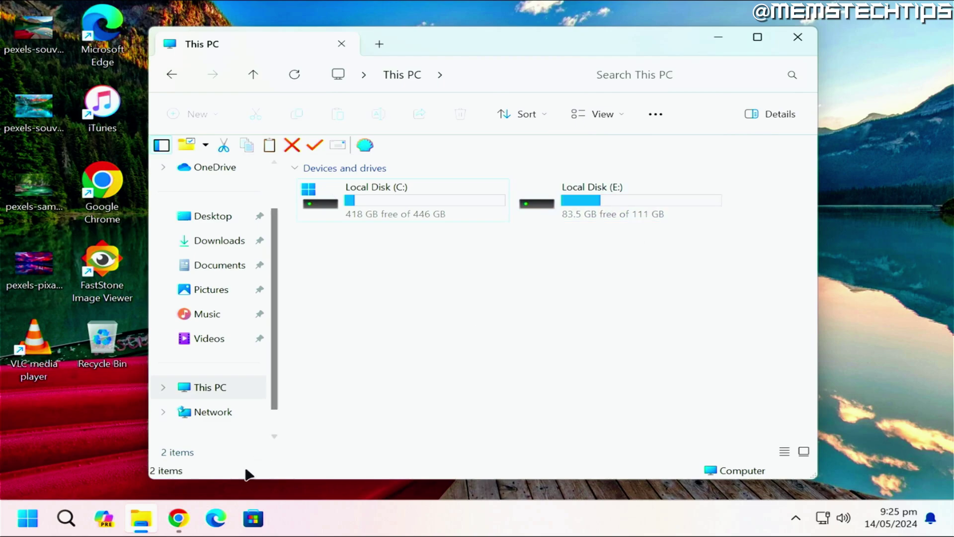
# Download the free DiskGenius installer from the official website and view the downloads list
pyautogui.click(184, 515)
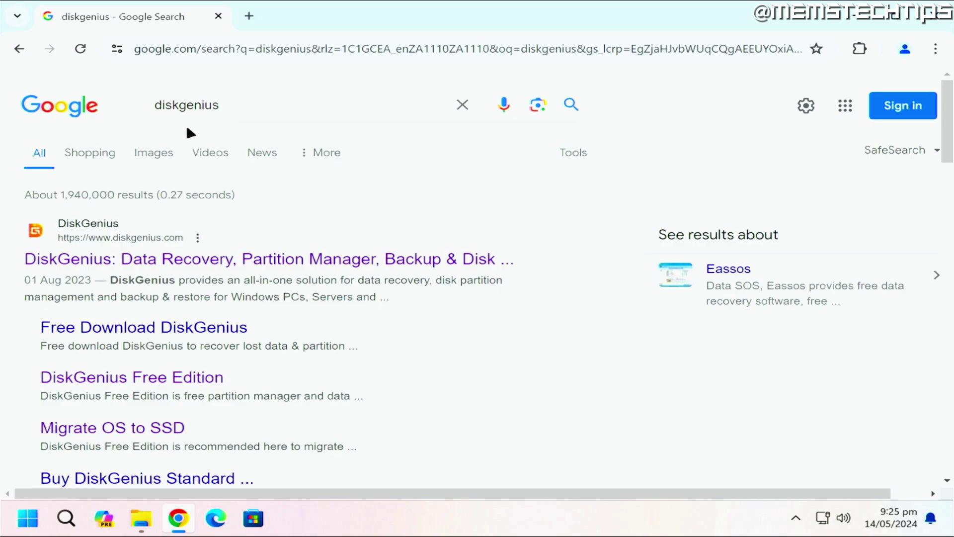
pyautogui.click(216, 261)
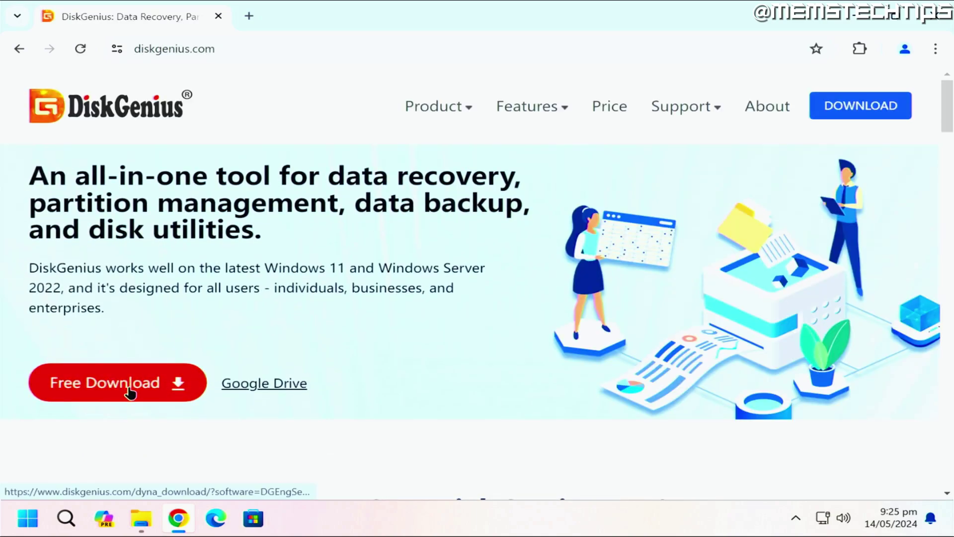
pyautogui.click(128, 391)
pyautogui.click(876, 52)
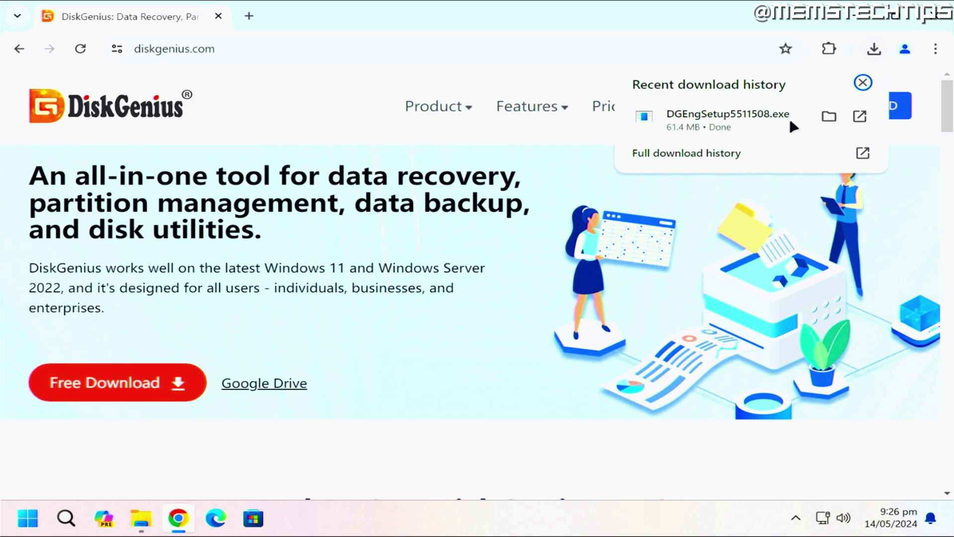
# Launch the downloaded DGEngSetup5511508.exe installer from its Downloads folder
pyautogui.click(828, 115)
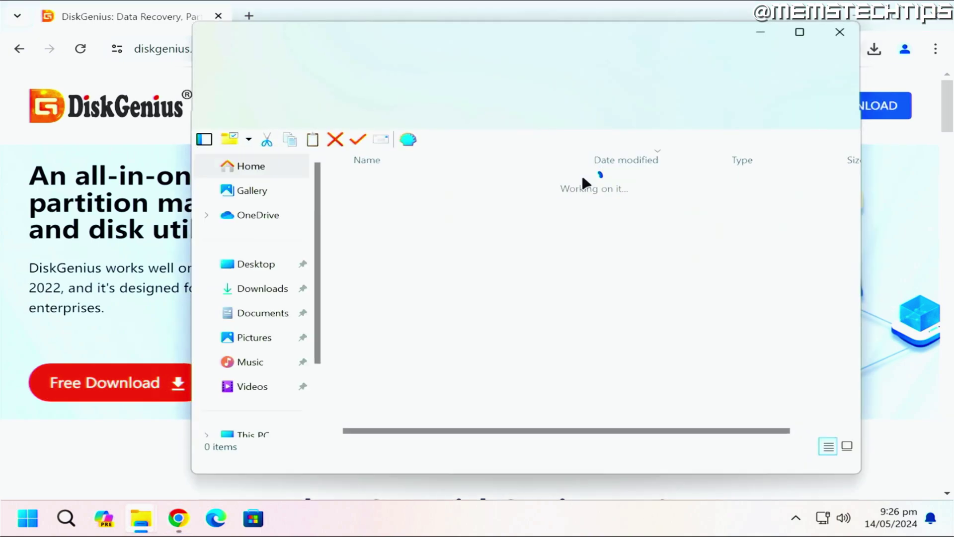
pyautogui.moveTo(496, 39); pyautogui.dragTo(454, 37)
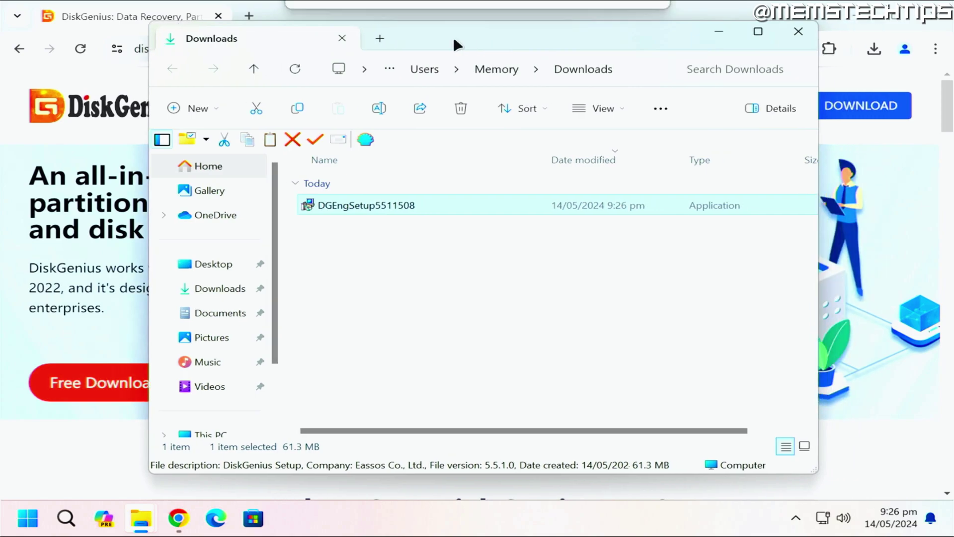
pyautogui.doubleClick(458, 205)
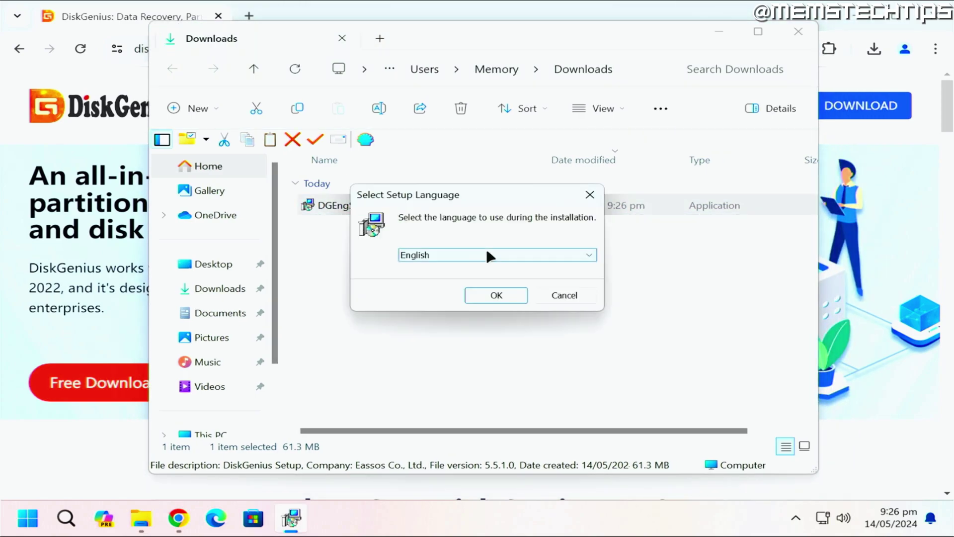
# Install DiskGenius in English to the default Program Files folder, skipping the website afterwards
pyautogui.click(515, 297)
pyautogui.click(386, 330)
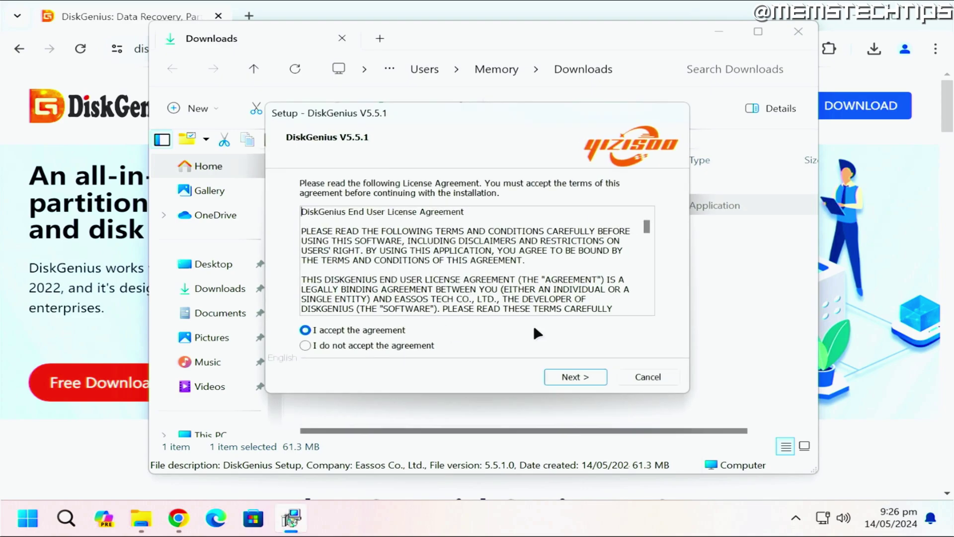
pyautogui.click(584, 375)
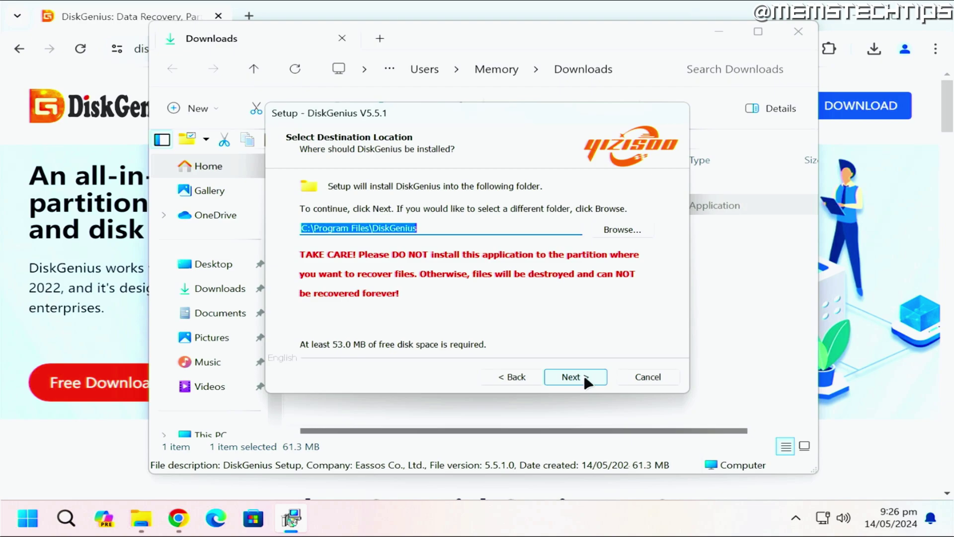
pyautogui.click(585, 379)
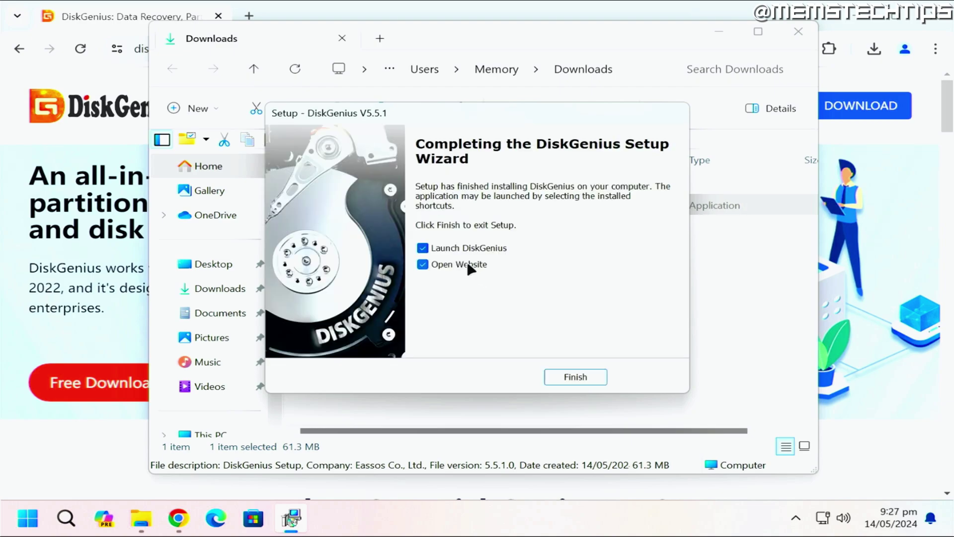
pyautogui.click(466, 261)
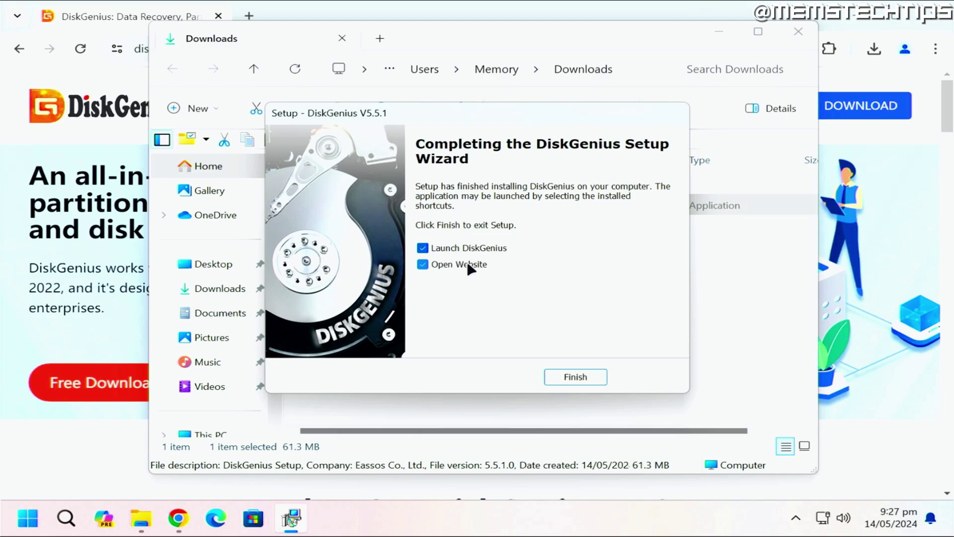
pyautogui.click(577, 379)
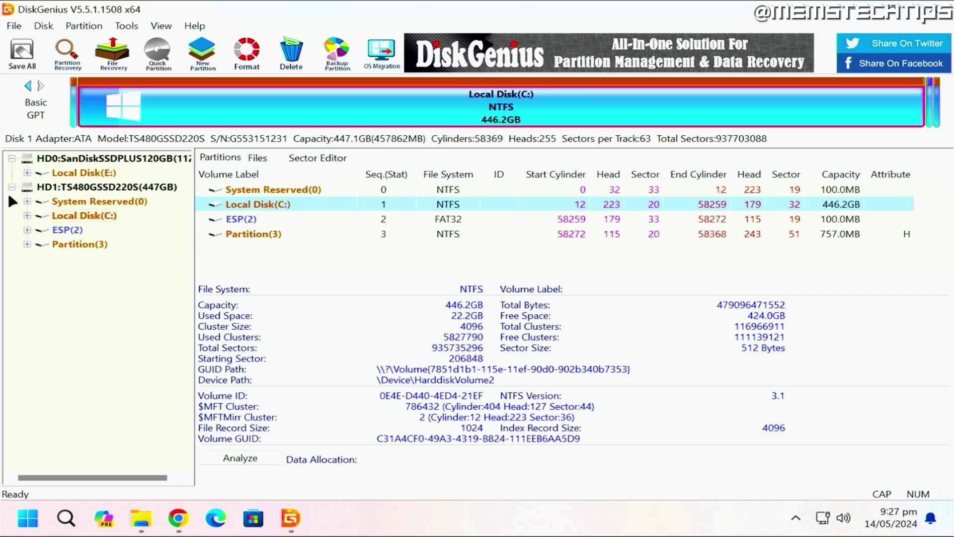
# Compare the 112GB SanDisk and 447GB TS480GSSD220S disks, then reselect the SanDisk disk and show the Tools menu
pyautogui.click(88, 158)
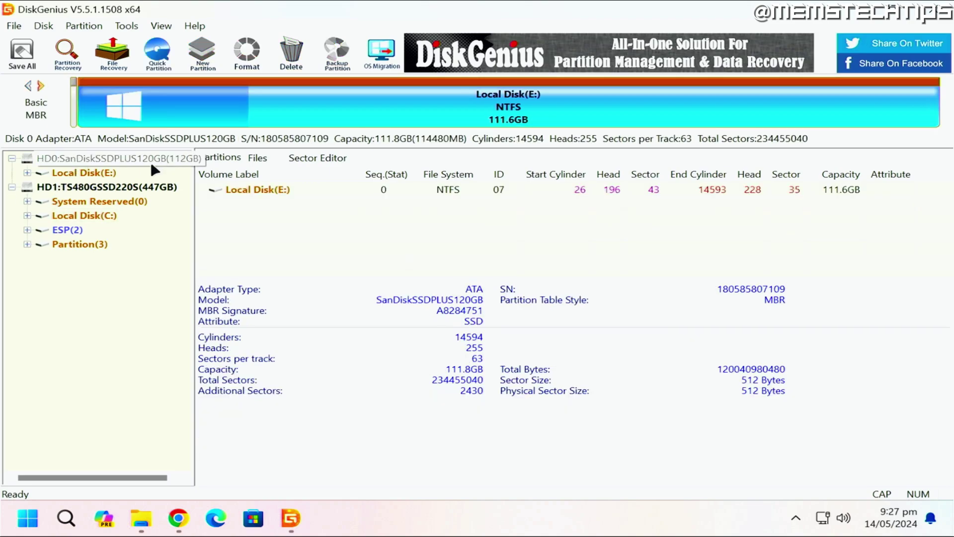
pyautogui.click(85, 186)
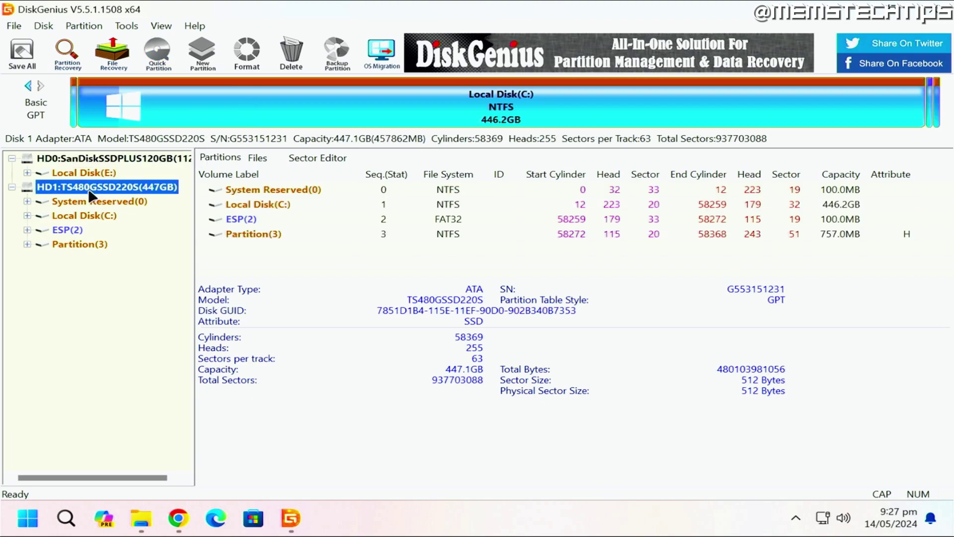
pyautogui.click(100, 157)
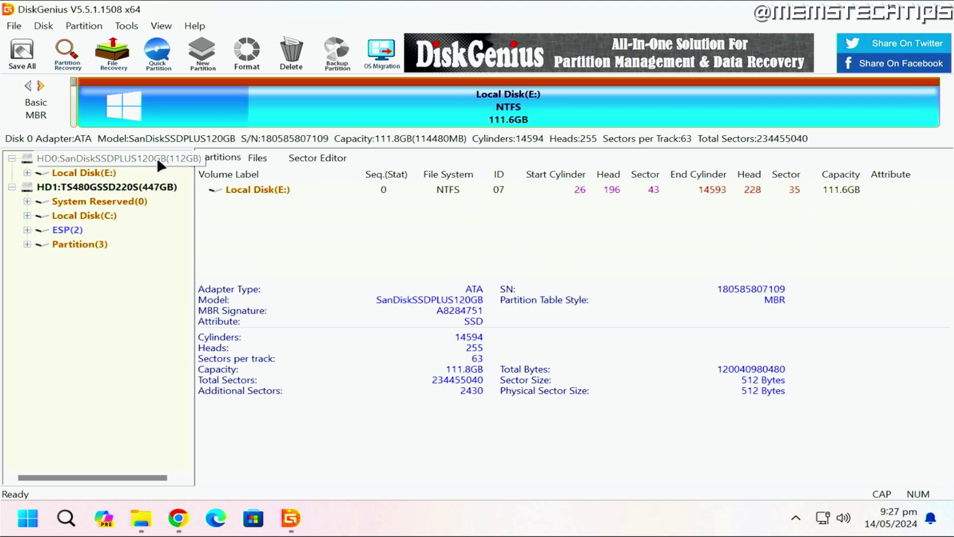
pyautogui.click(124, 26)
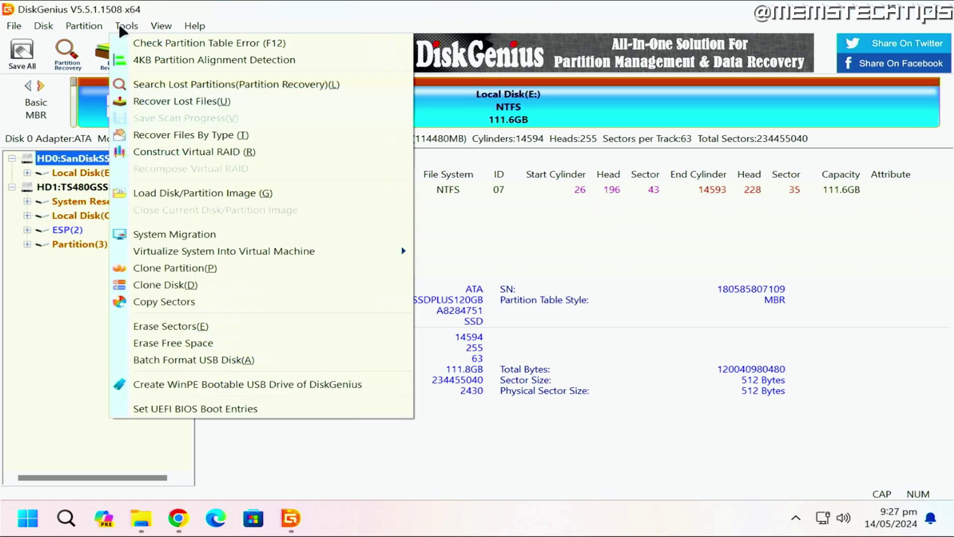
# Start System Migration of Local Disk(C:) with the 112GB SanDisk disk as the target
pyautogui.click(222, 235)
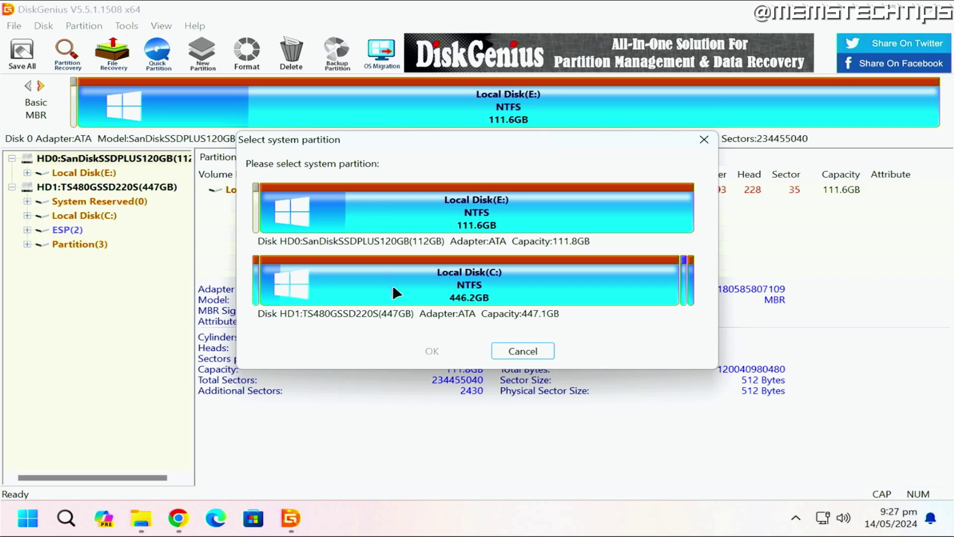
pyautogui.click(438, 284)
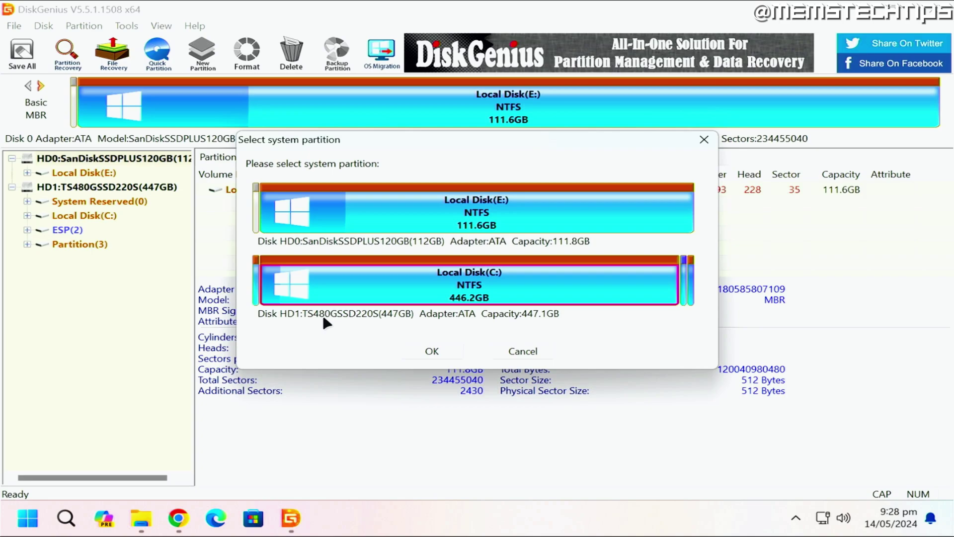
pyautogui.click(433, 351)
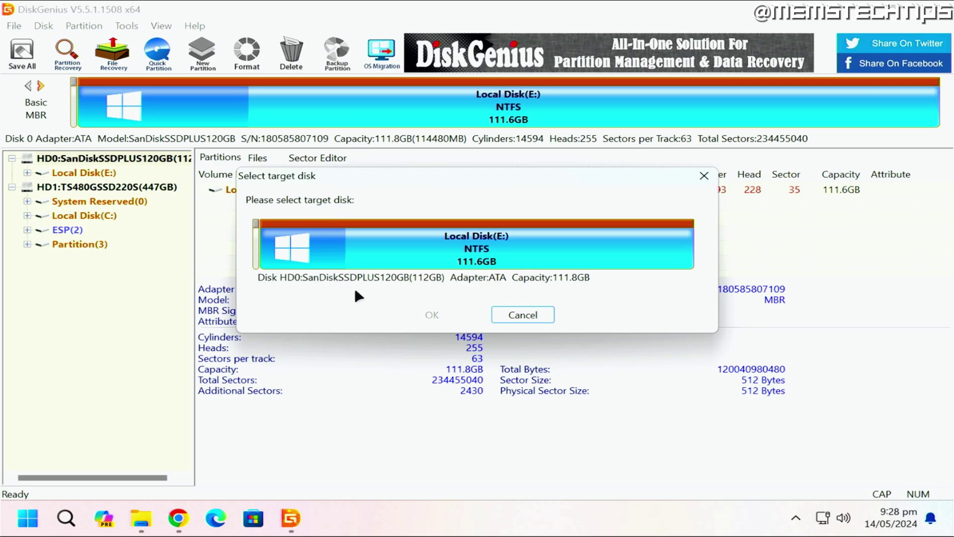
pyautogui.click(338, 248)
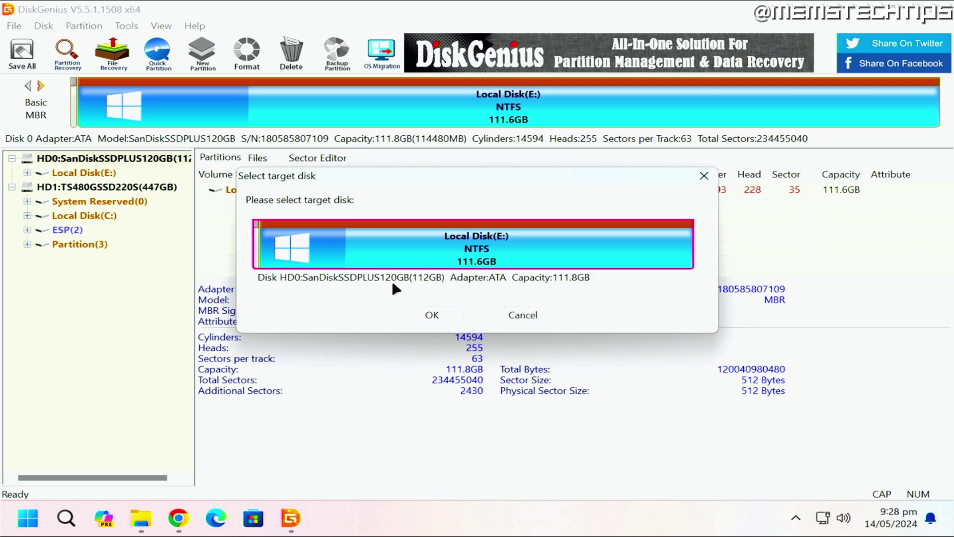
pyautogui.click(428, 312)
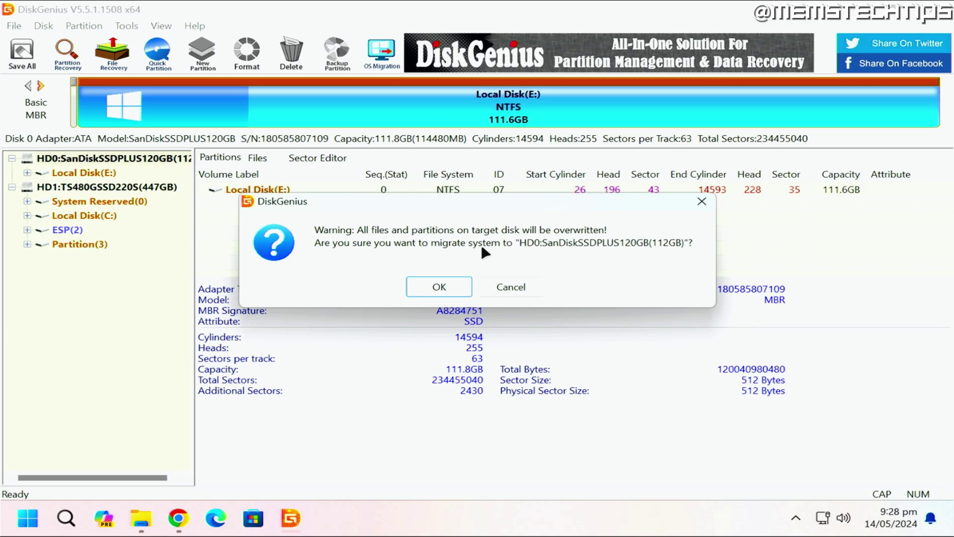
# Accept the overwrite warning, enable changing the boot sequence when finished, and start migrating
pyautogui.click(453, 287)
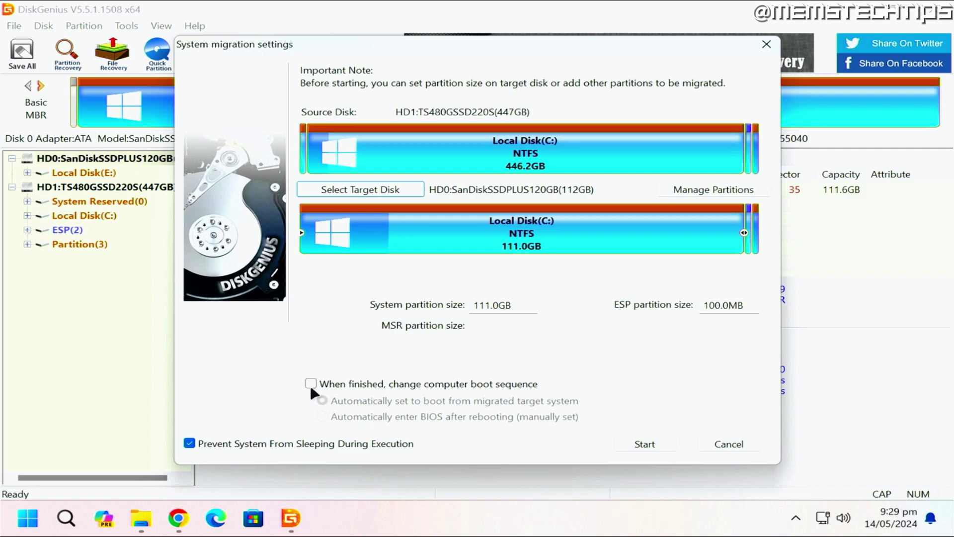
pyautogui.click(368, 384)
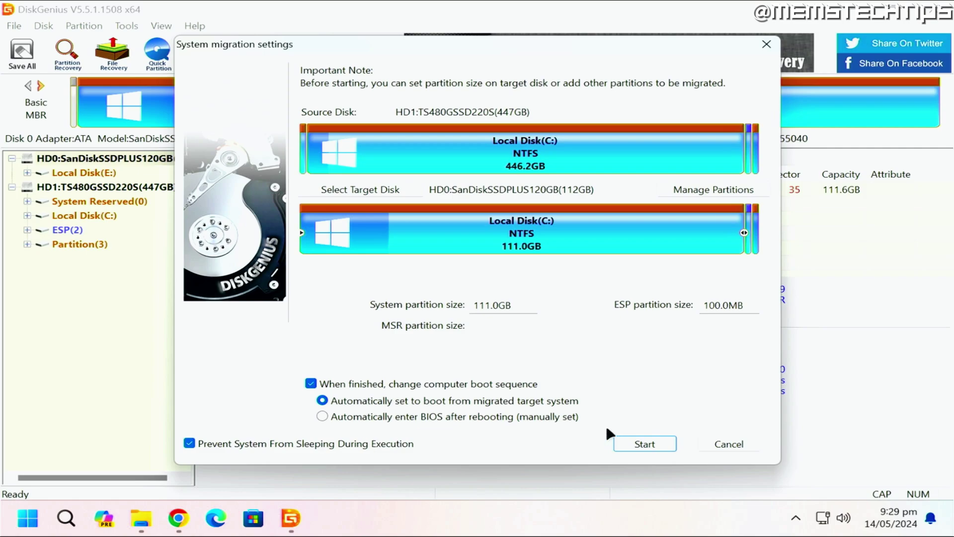
pyautogui.click(634, 443)
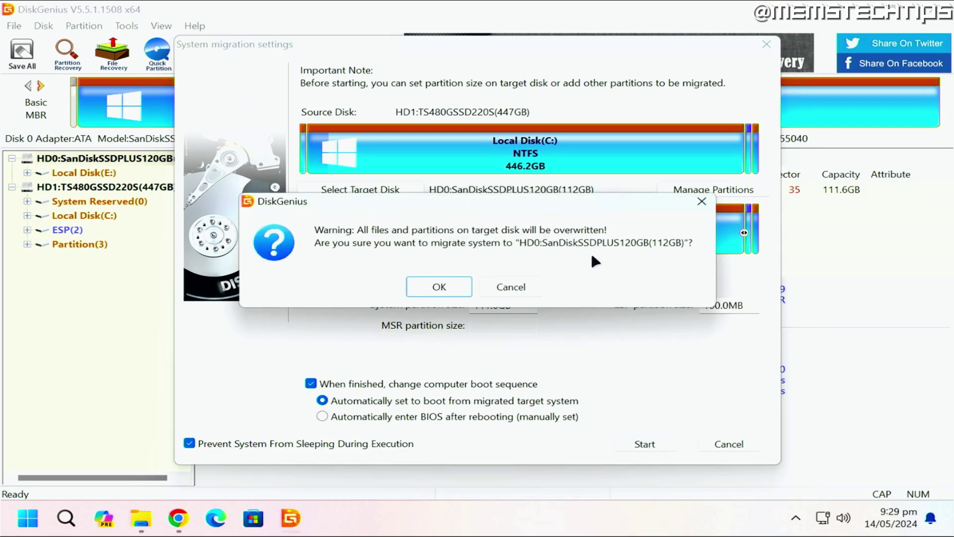
# Confirm overwriting the SanDisk disk and restart the computer once migration completes
pyautogui.click(429, 288)
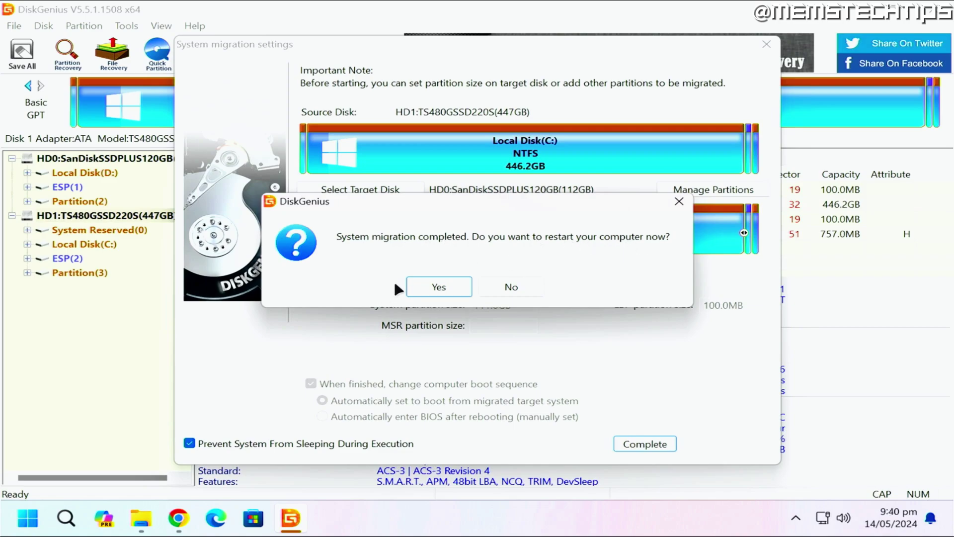
pyautogui.click(431, 285)
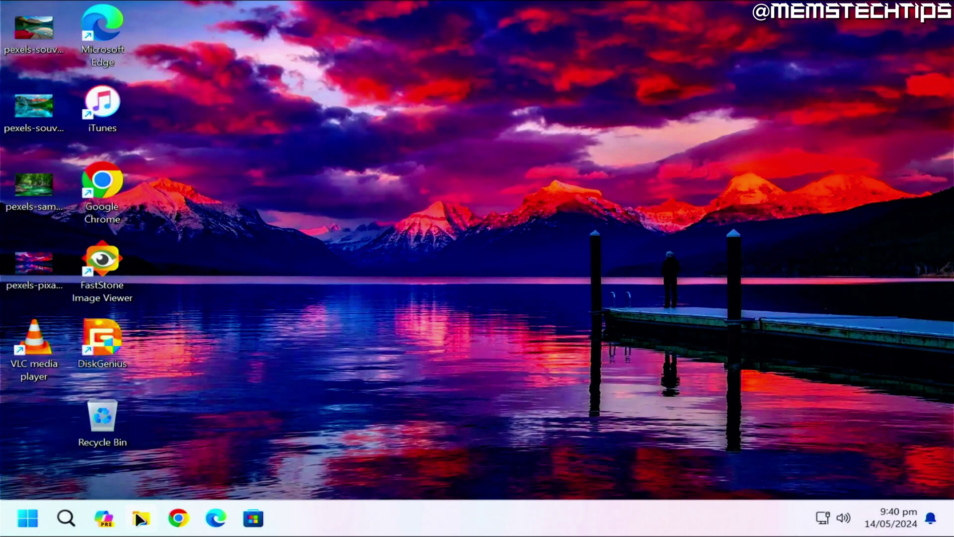
pyautogui.click(141, 518)
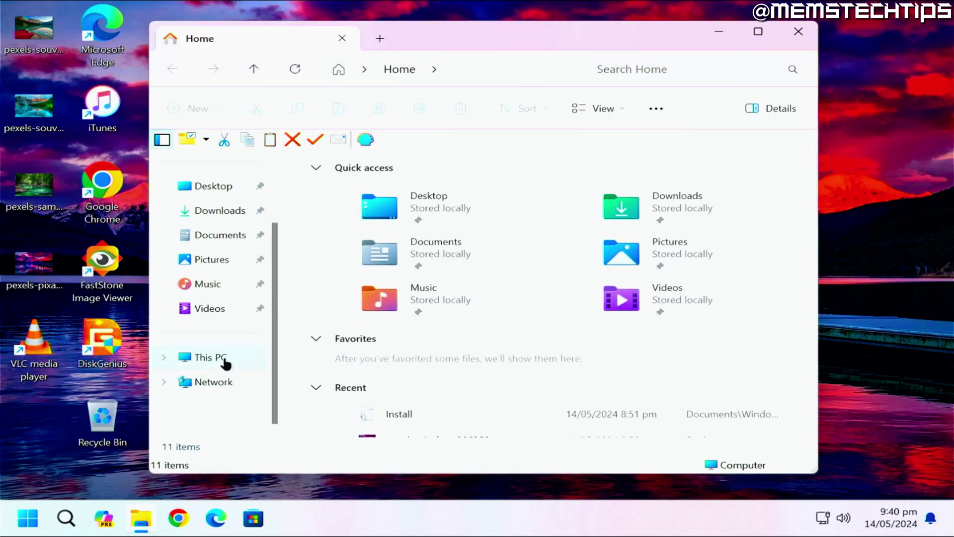
pyautogui.click(223, 359)
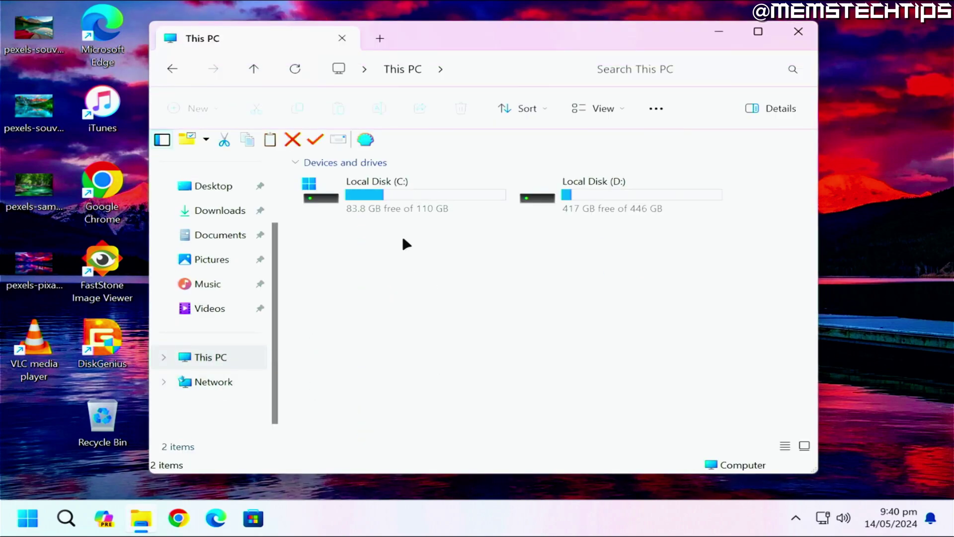
pyautogui.click(431, 215)
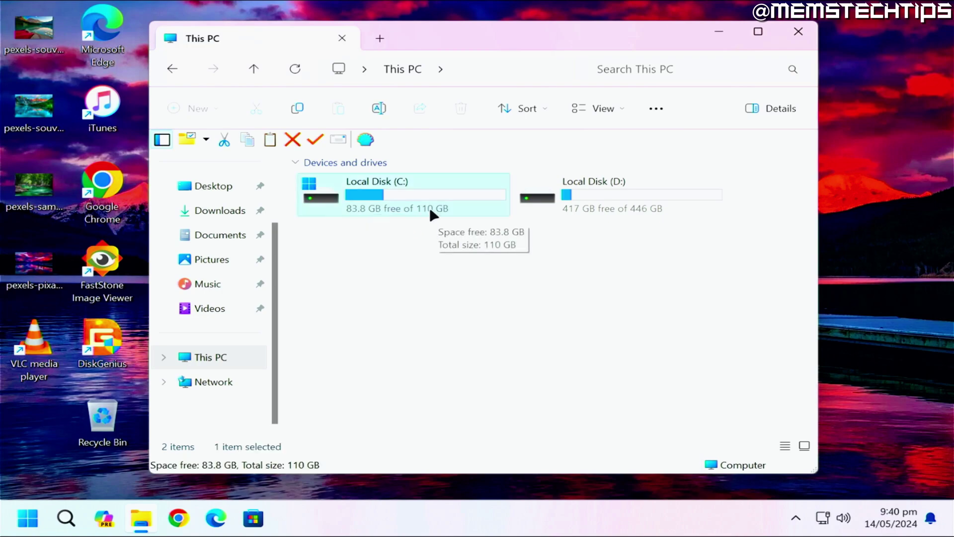
pyautogui.click(616, 209)
pyautogui.click(617, 232)
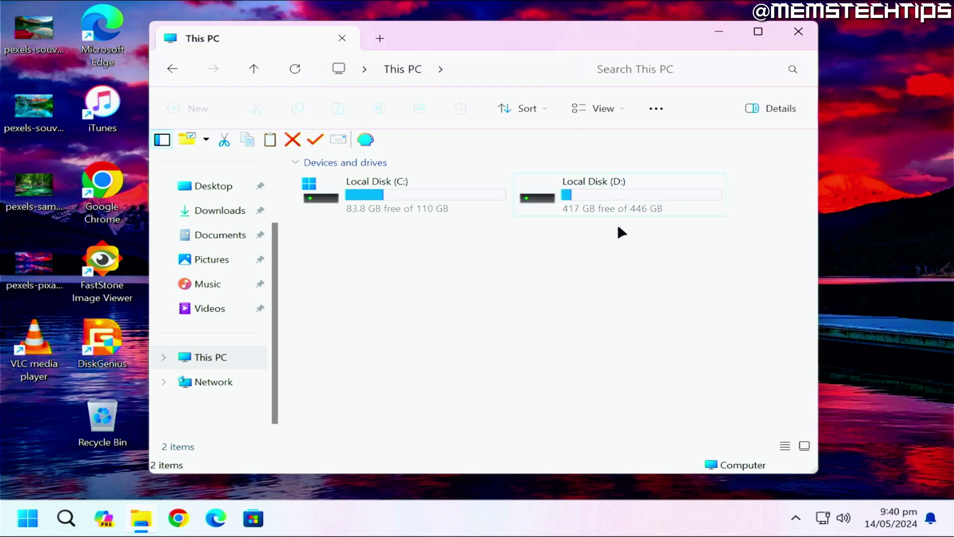
pyautogui.click(632, 209)
pyautogui.click(622, 249)
pyautogui.press('alt')
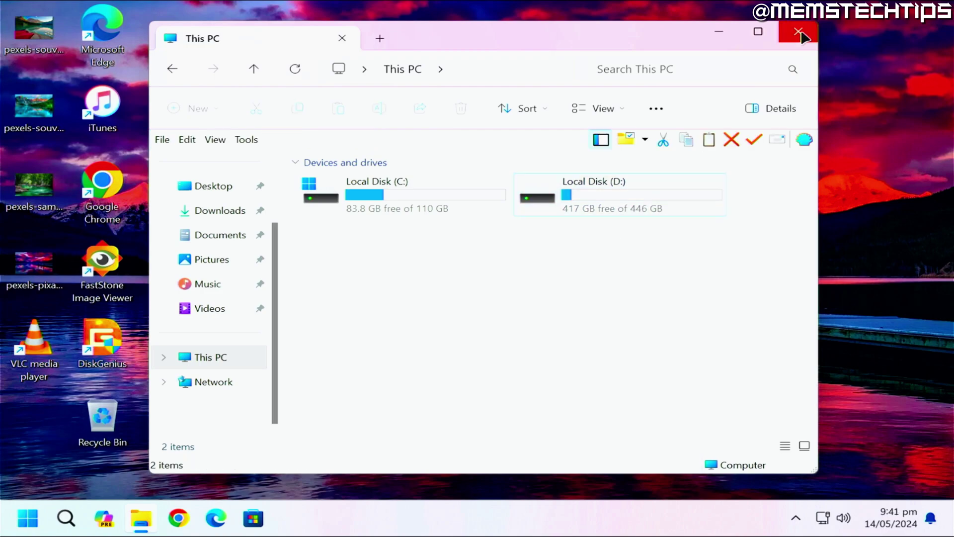
pyautogui.click(799, 33)
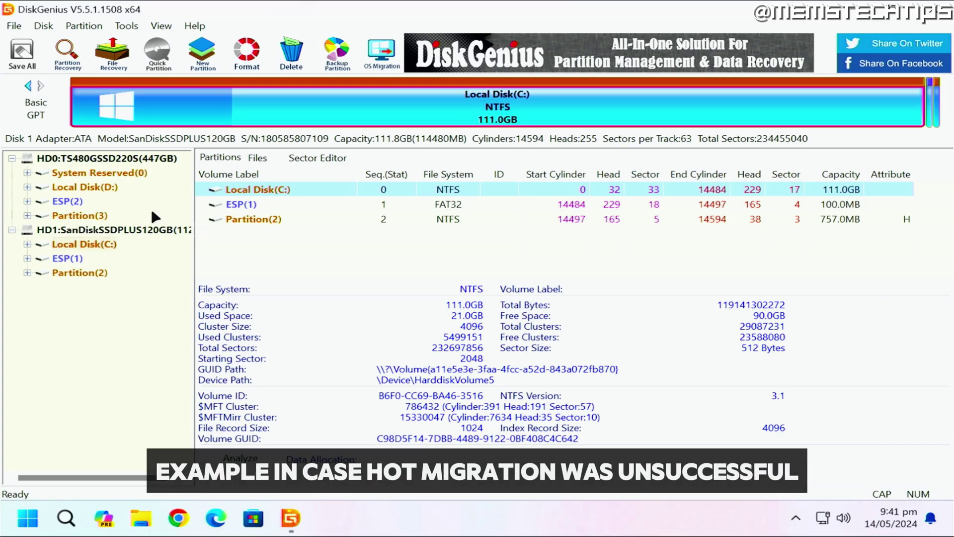
# Start System Migration of Local Disk(C:) to the 447GB TS480GSSD220S disk, accepting the overwrite
pyautogui.click(127, 26)
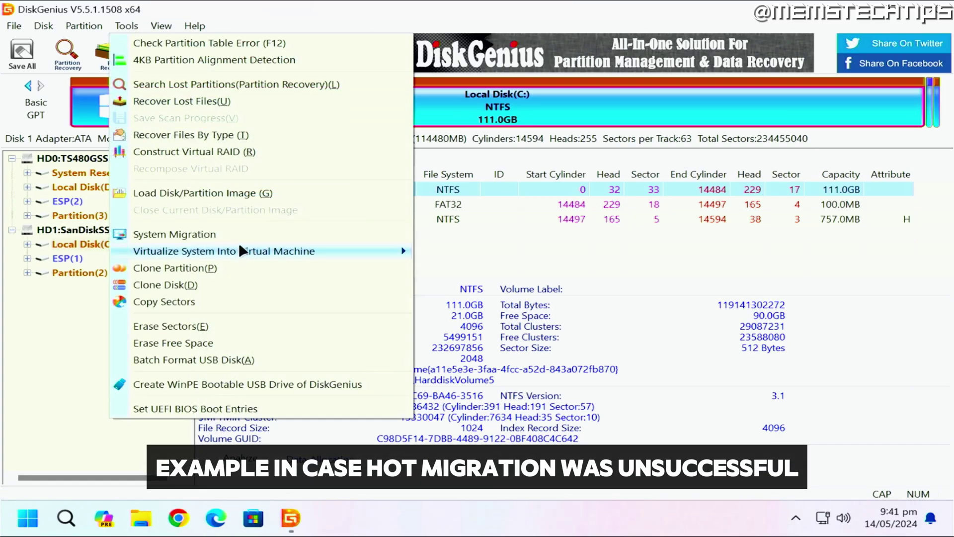
pyautogui.click(219, 234)
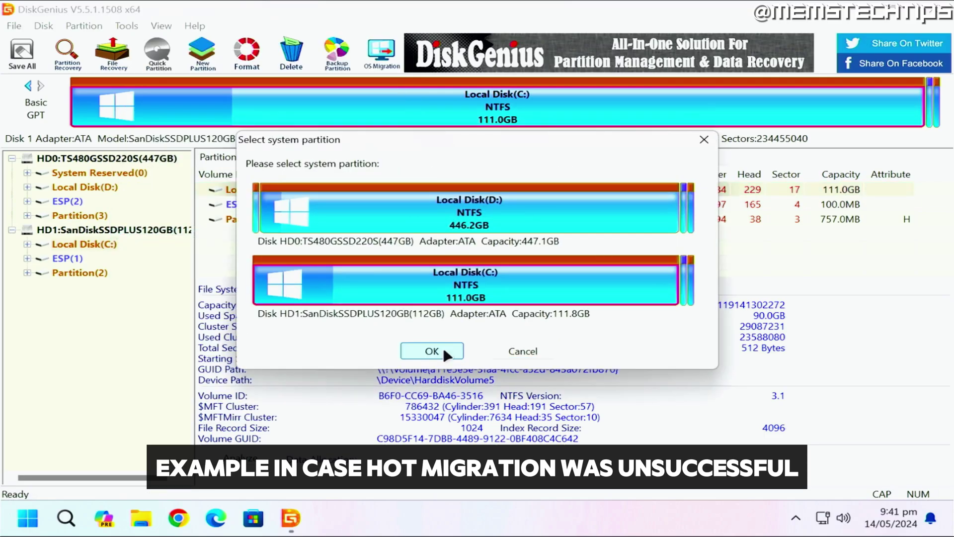
pyautogui.click(441, 348)
pyautogui.click(450, 260)
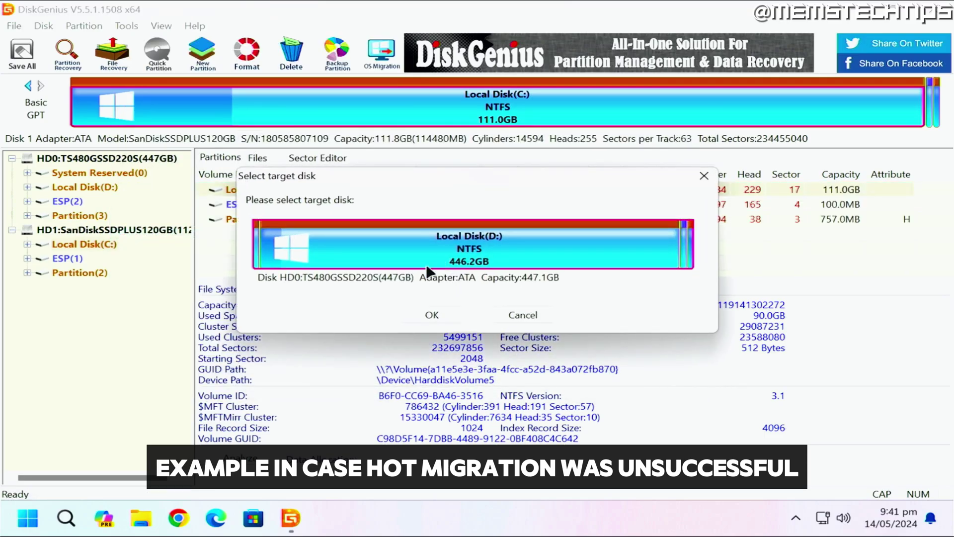
pyautogui.click(423, 315)
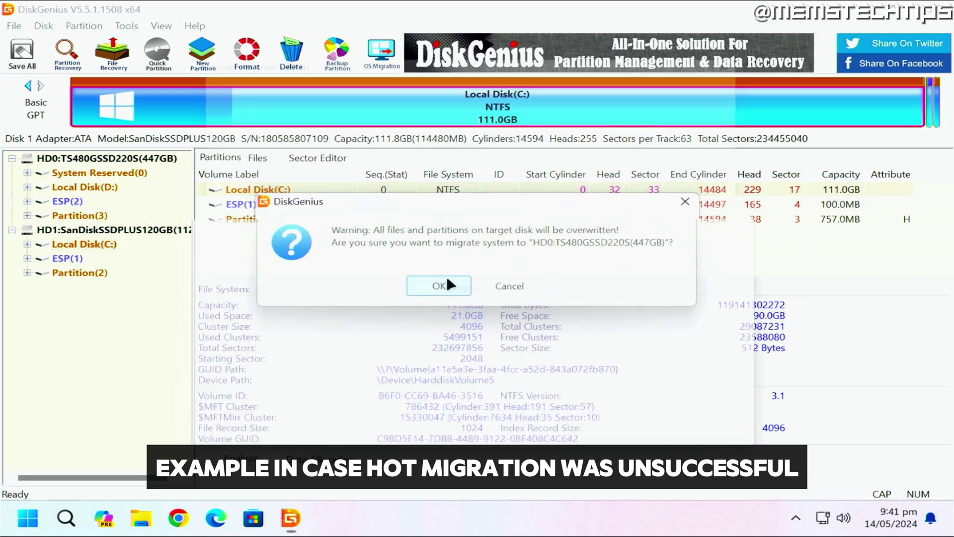
pyautogui.click(439, 287)
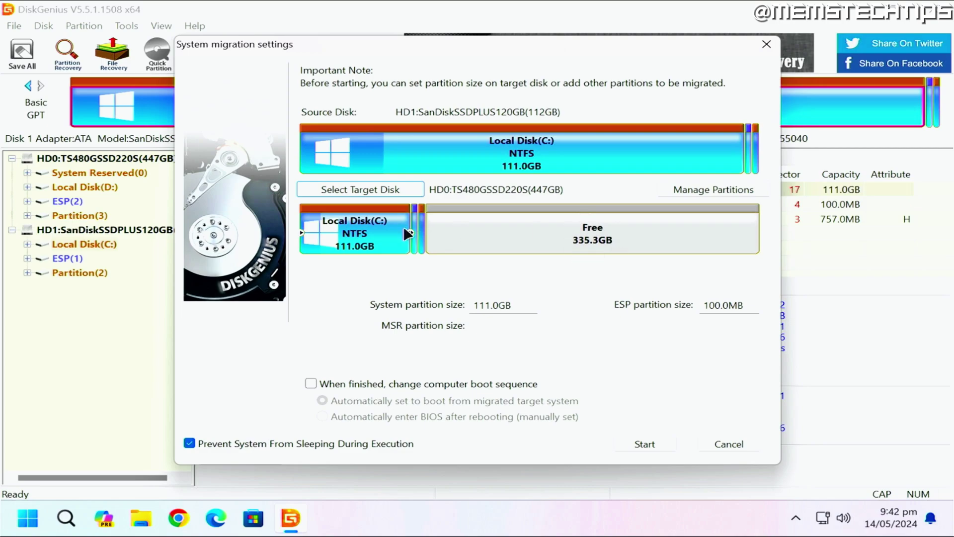
# Extend the target C: partition to 446.3GB, boot from the new disk when finished, and start
pyautogui.click(358, 228)
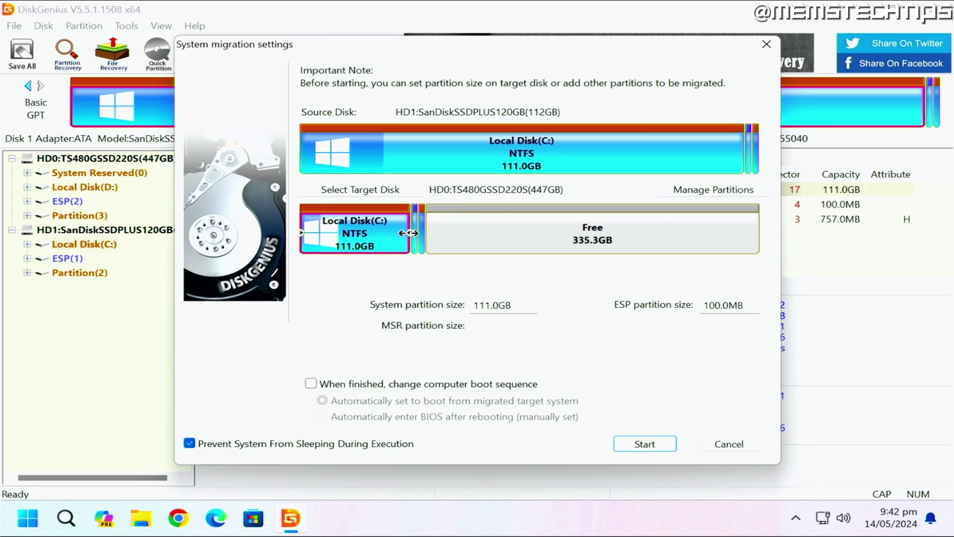
pyautogui.moveTo(410, 232); pyautogui.dragTo(811, 218)
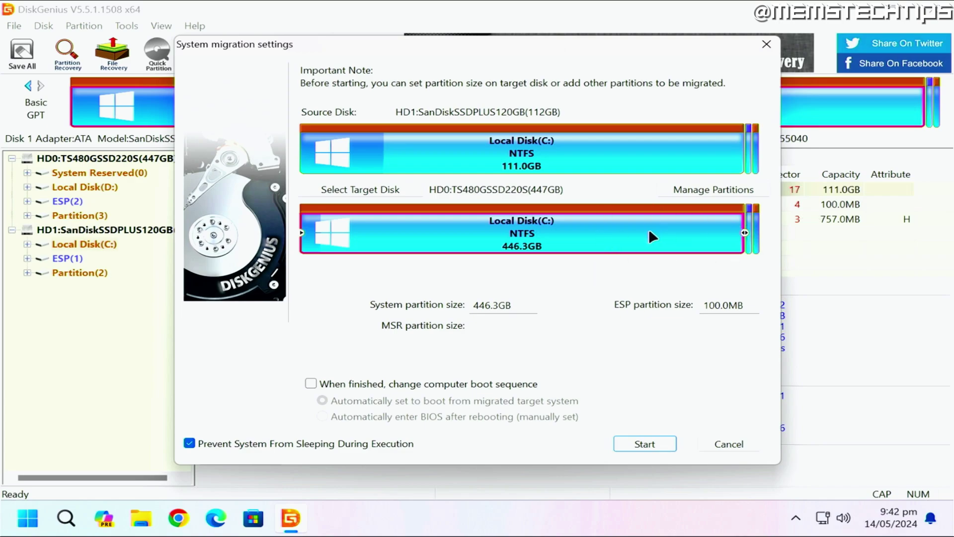
pyautogui.click(311, 382)
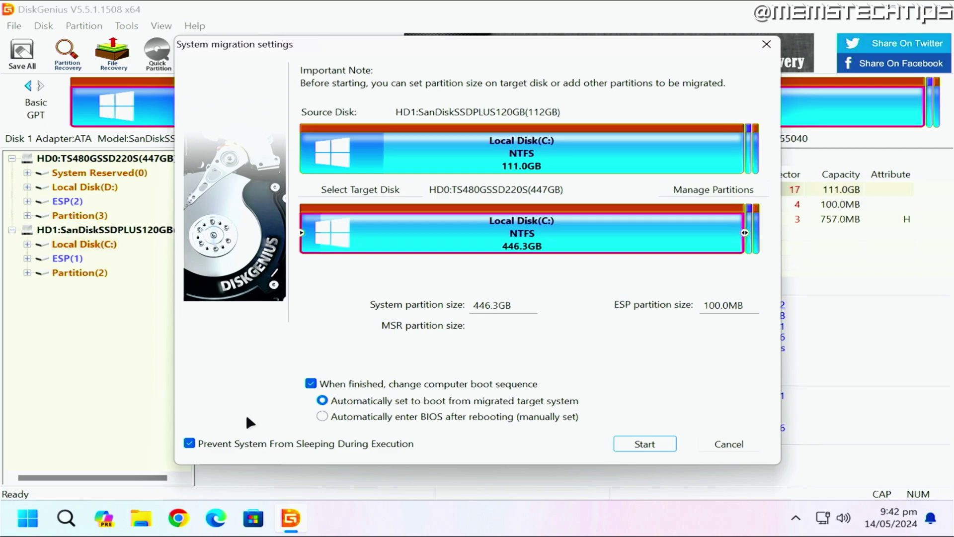
pyautogui.click(647, 444)
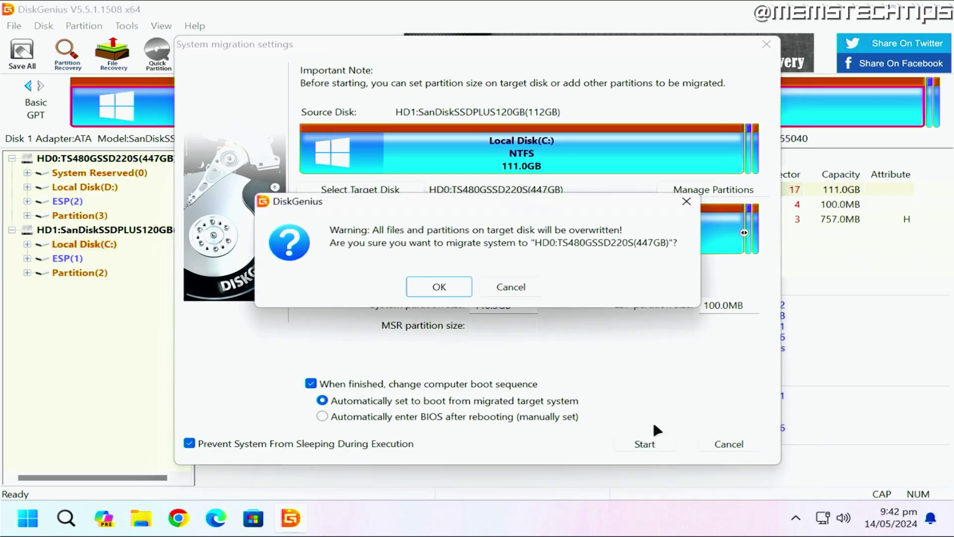
pyautogui.click(437, 283)
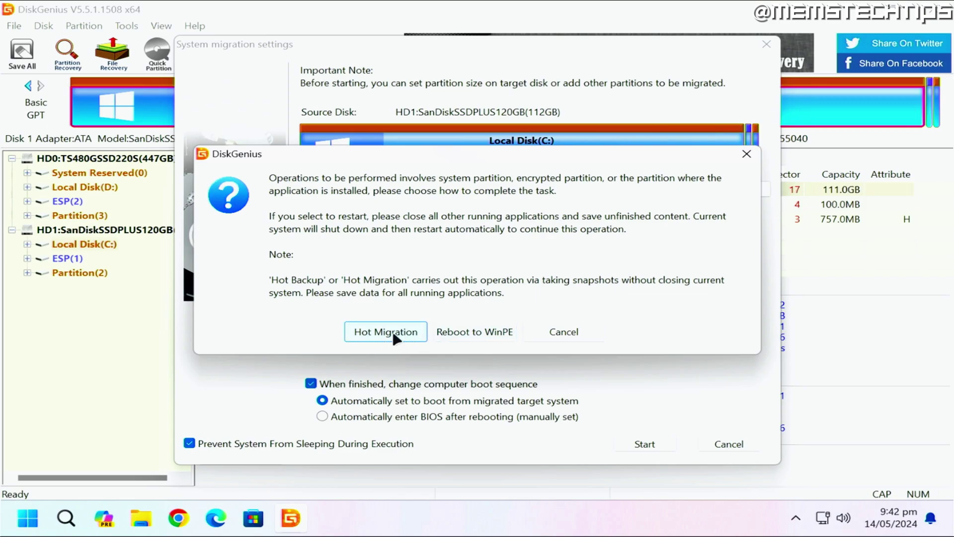
# Choose Reboot to WinPE and confirm restarting the computer now
pyautogui.click(489, 336)
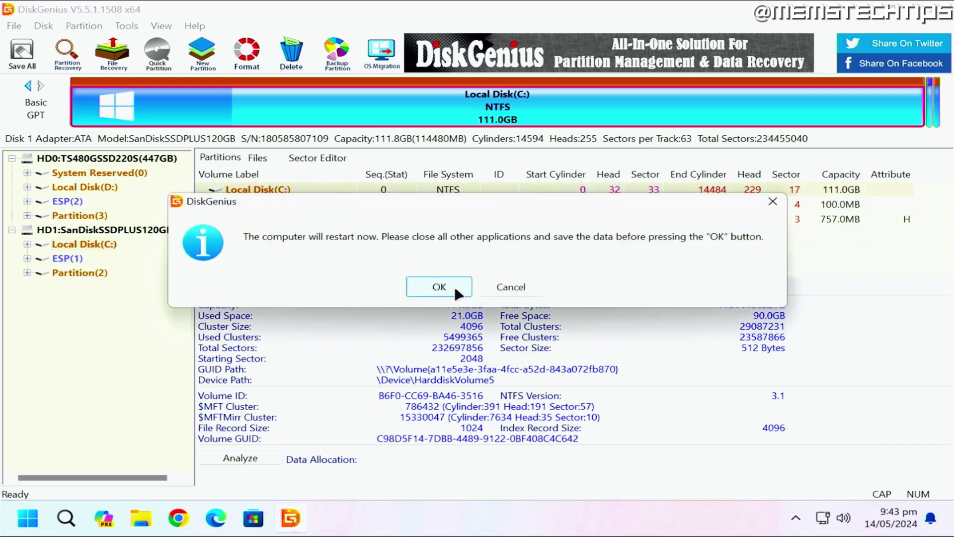
pyautogui.click(455, 286)
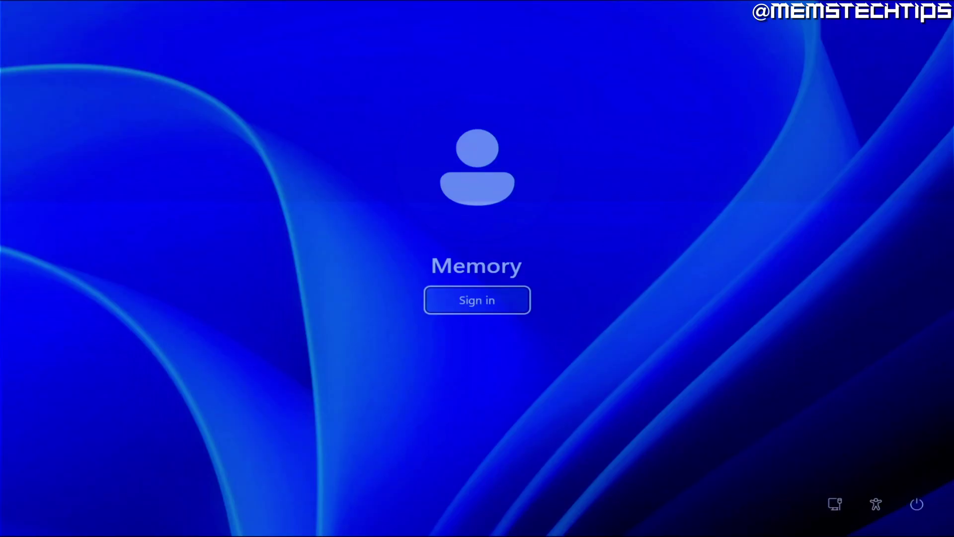
# Sign in at the Windows sign-in screen after the migration reboot
pyautogui.press('Return')
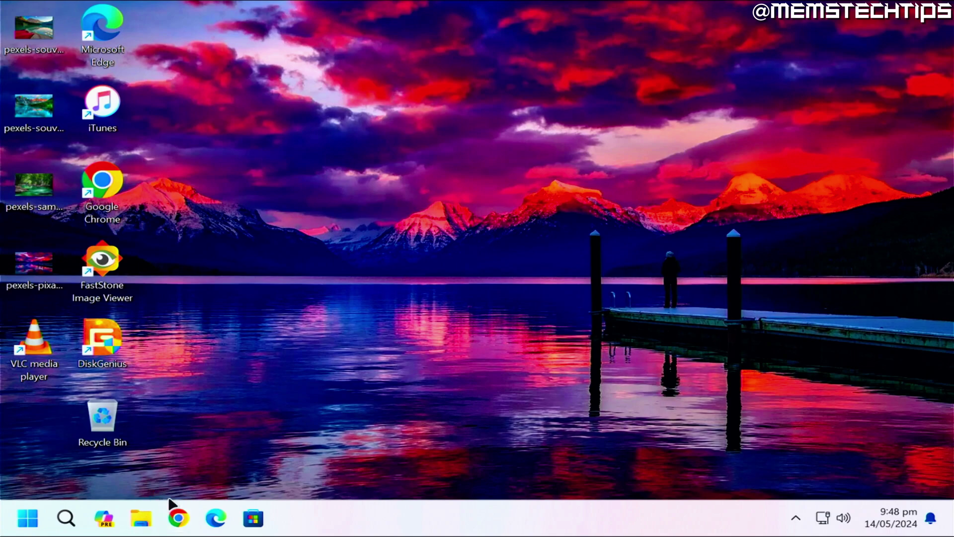
# In File Explorer's This PC, check the sizes of Local Disk C: and D: (110 GB)
pyautogui.press('super+e')
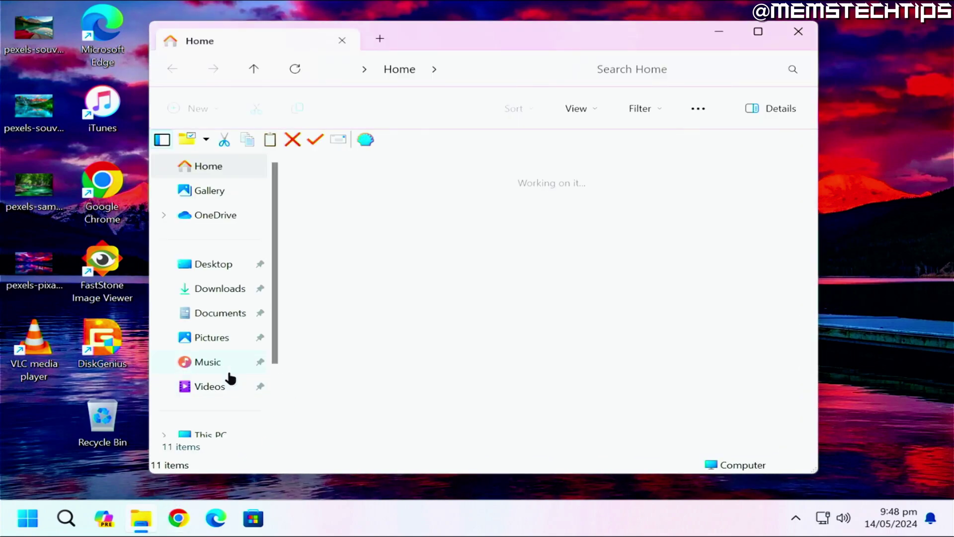
pyautogui.scroll(-2, 230, 379)
pyautogui.click(234, 358)
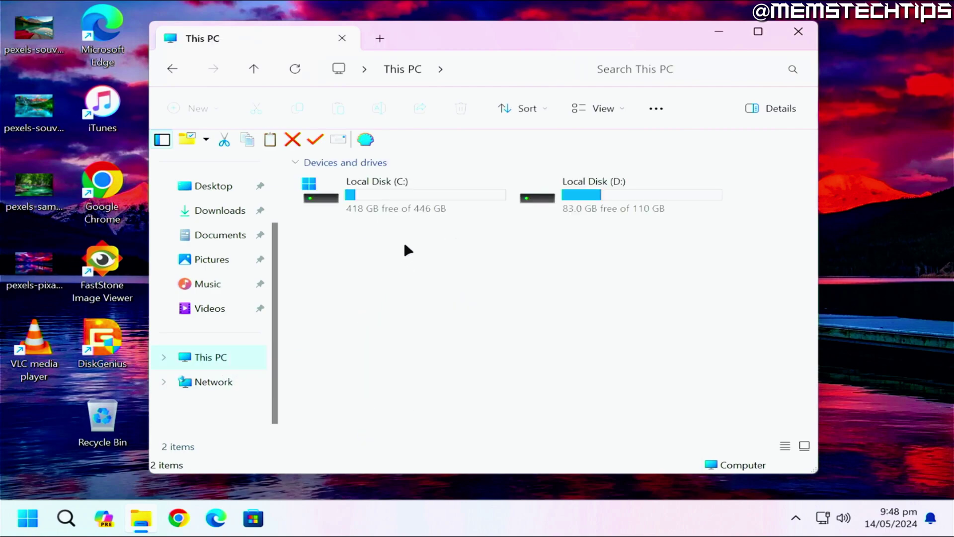
pyautogui.click(434, 199)
pyautogui.click(477, 243)
pyautogui.click(631, 207)
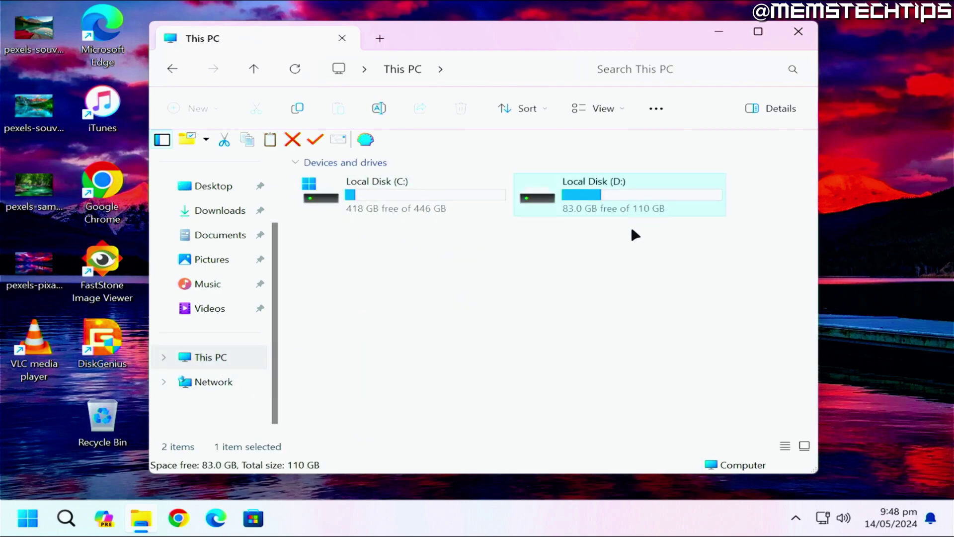
pyautogui.click(457, 281)
# Confirm C: shows 446 GB with 418 GB free, then close Explorer and relaunch DiskGenius
pyautogui.moveTo(366, 220); pyautogui.dragTo(446, 180)
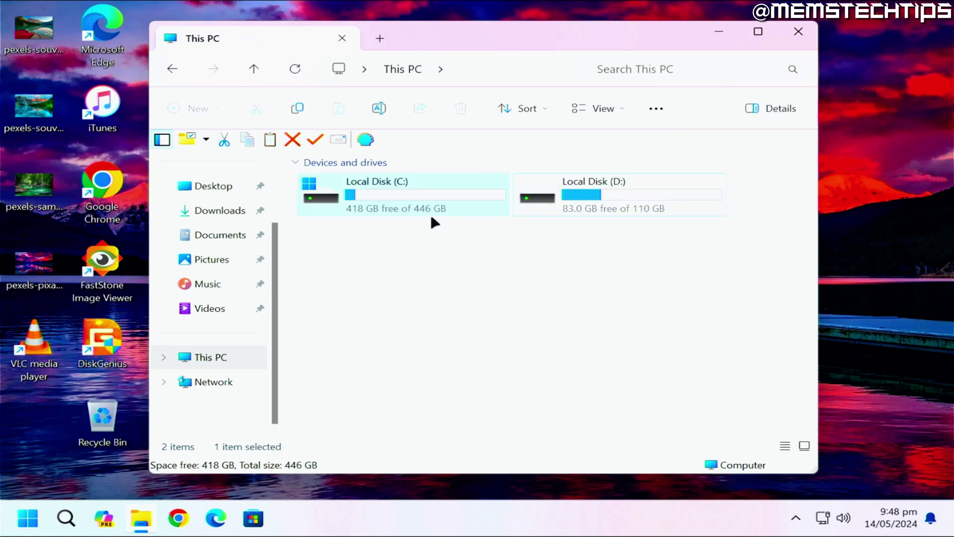
pyautogui.click(426, 258)
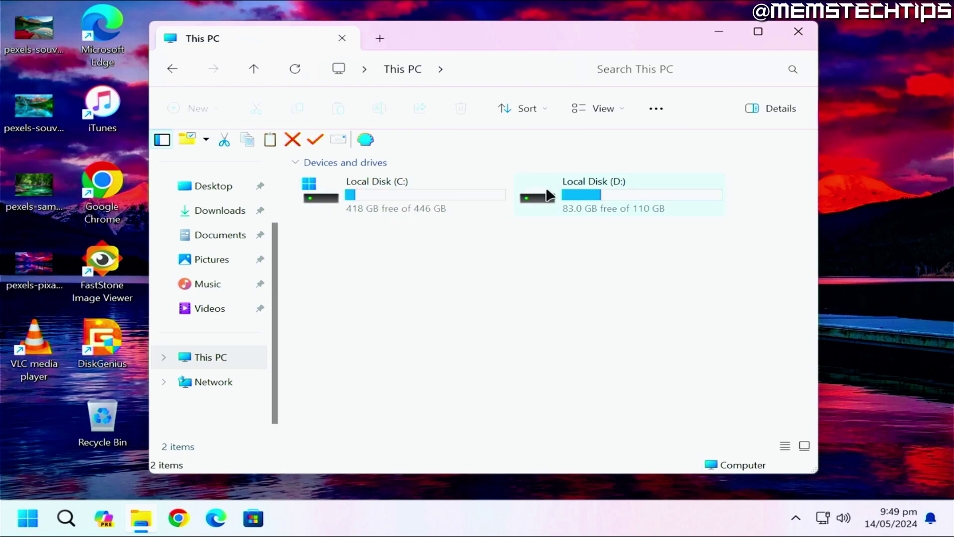
pyautogui.click(798, 31)
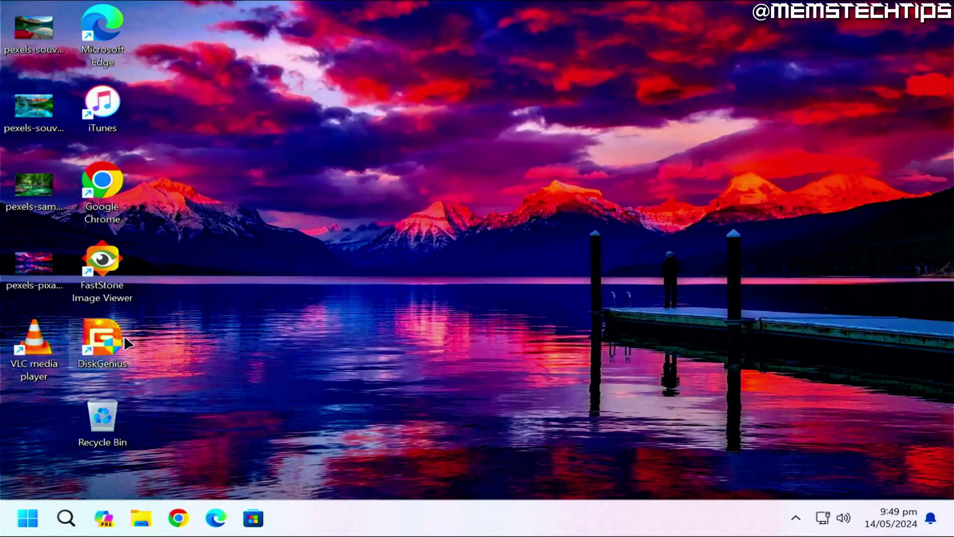
pyautogui.doubleClick(124, 335)
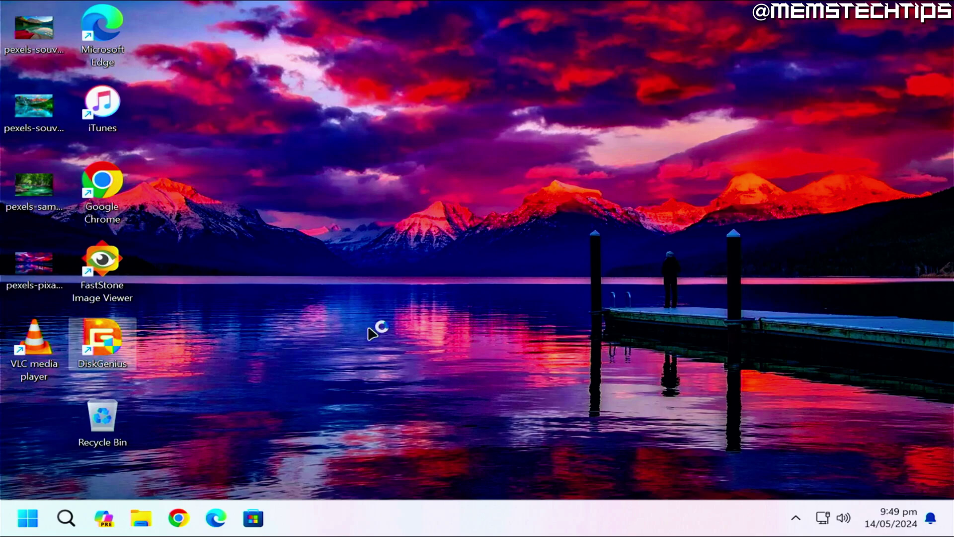